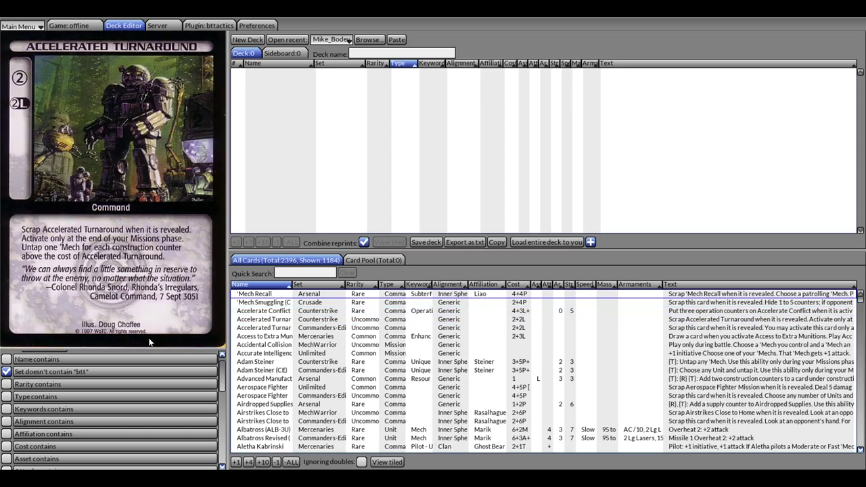
- Edit the Set filter so it only shows cards whose set begins with "btt"
{"action": "double_click", "coordinate": [23, 374]}
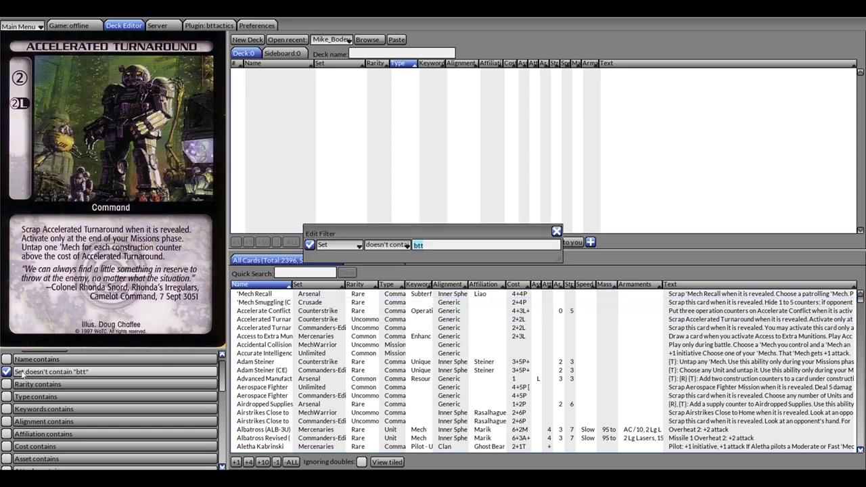
{"action": "left_click", "coordinate": [396, 246]}
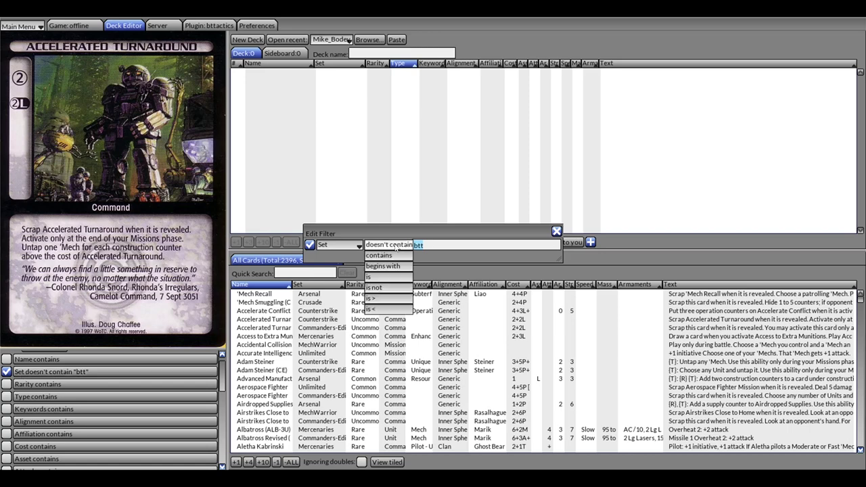
{"action": "left_click", "coordinate": [434, 248]}
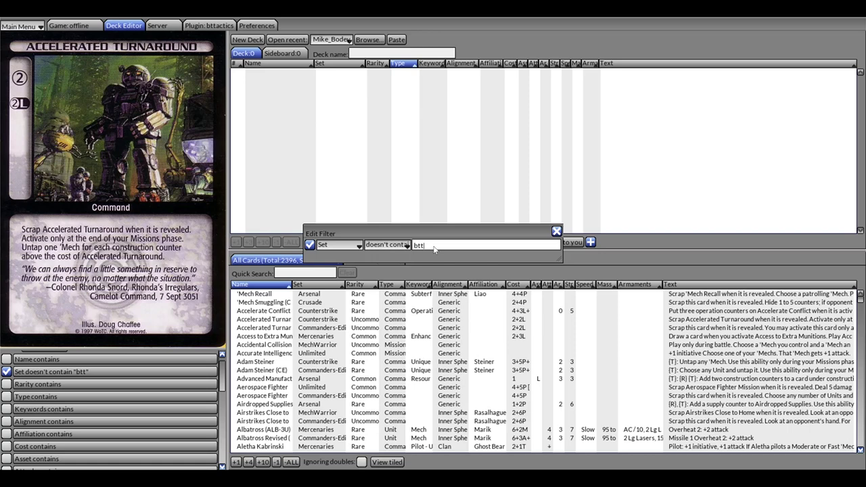
{"action": "left_click", "coordinate": [383, 246]}
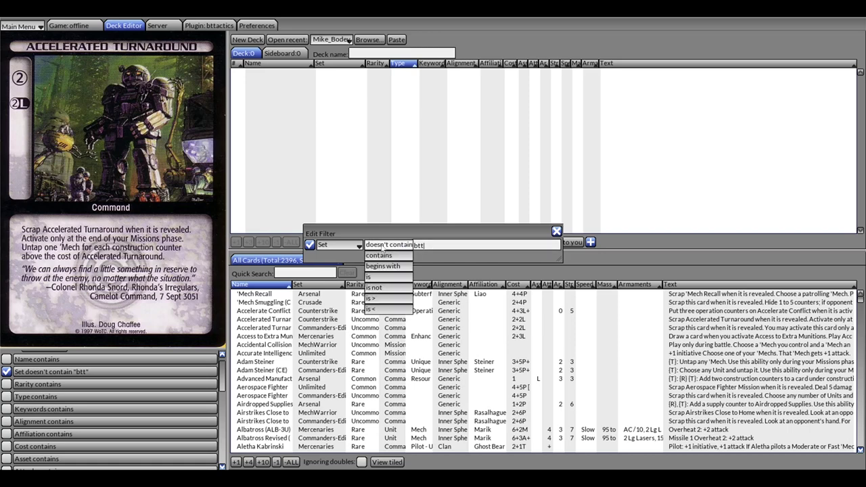
{"action": "left_click", "coordinate": [385, 267]}
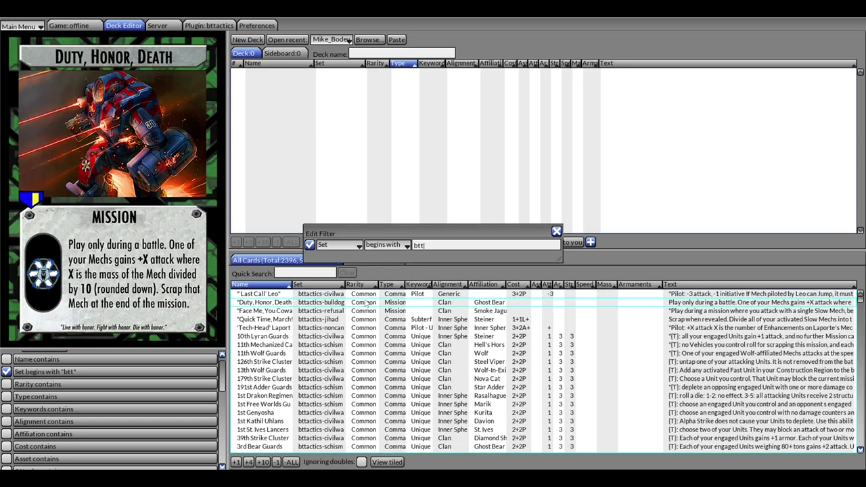
- Change the Set filter's condition back to "doesn't contain" with the text "btt" and finish editing the filter
{"action": "left_click", "coordinate": [382, 250]}
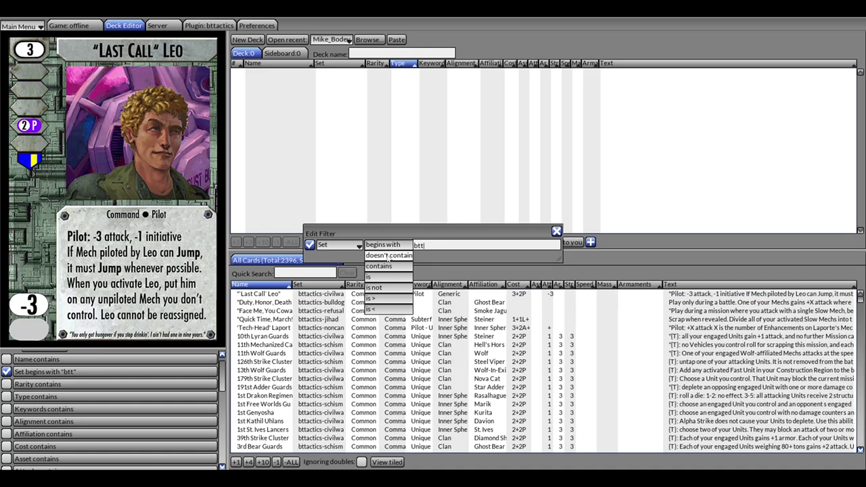
{"action": "left_click", "coordinate": [388, 256]}
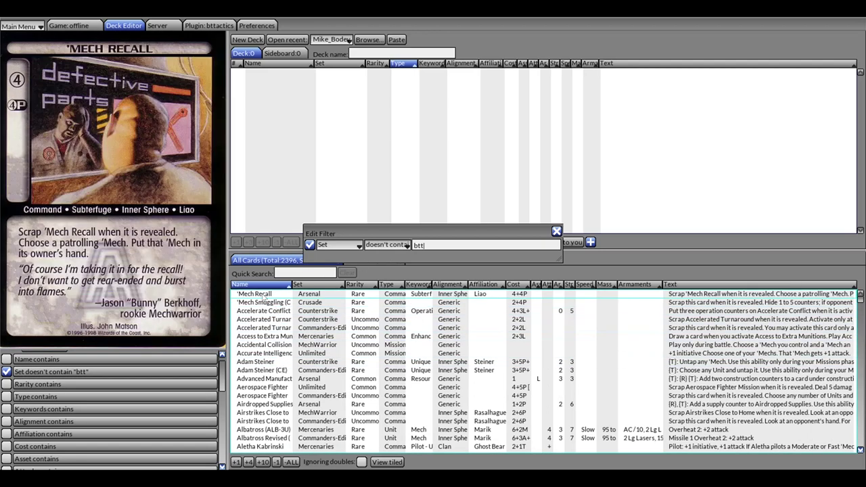
{"action": "key", "text": "Return"}
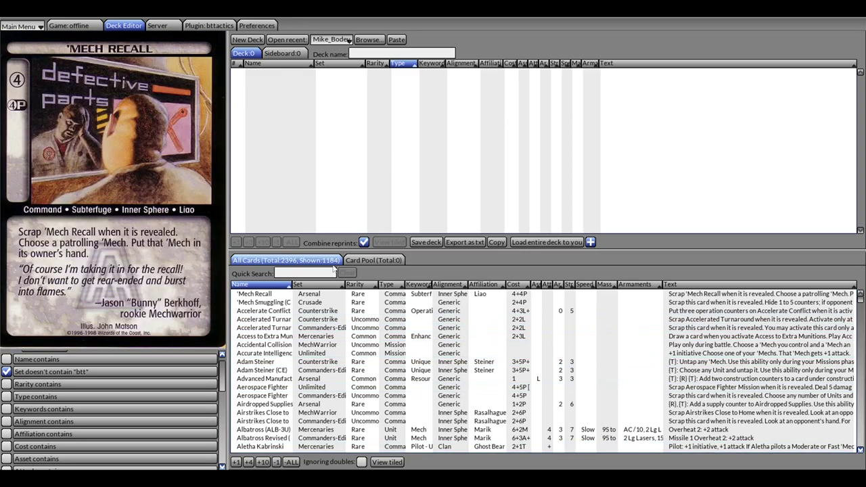
- Search the cards for "supp" and add eight Support - Assembly, four Support - Munitions and five Support - Tactics from the Unlimited set to the deck
{"action": "left_click", "coordinate": [304, 273]}
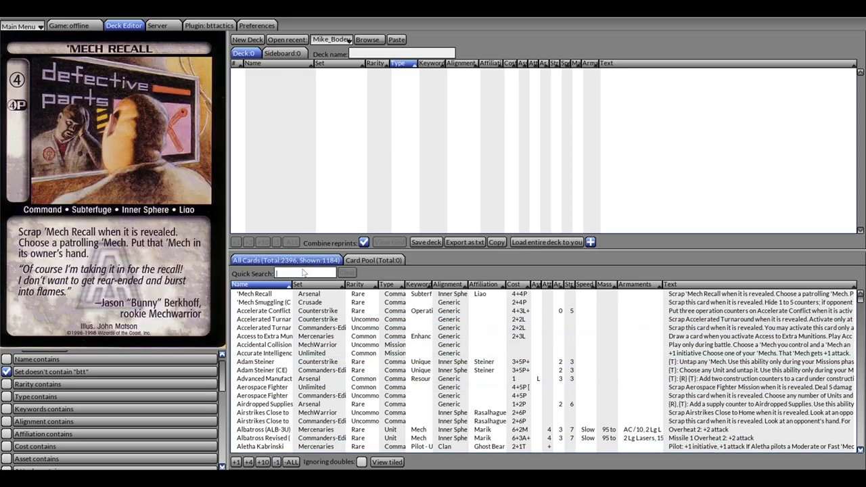
{"action": "type", "text": "suppl"}
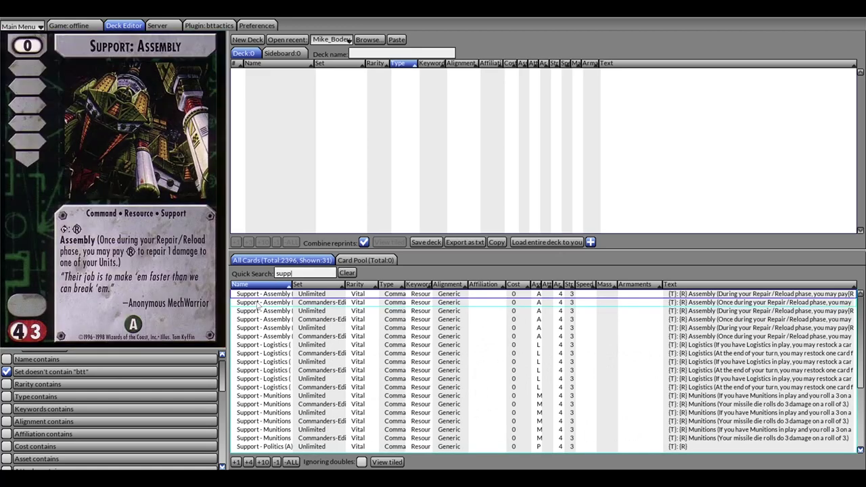
{"action": "left_click", "coordinate": [258, 303]}
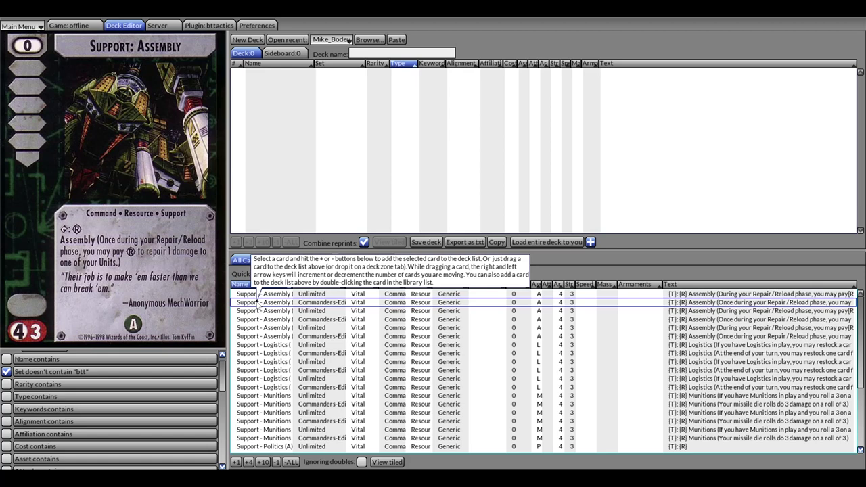
{"action": "double_click", "coordinate": [264, 295]}
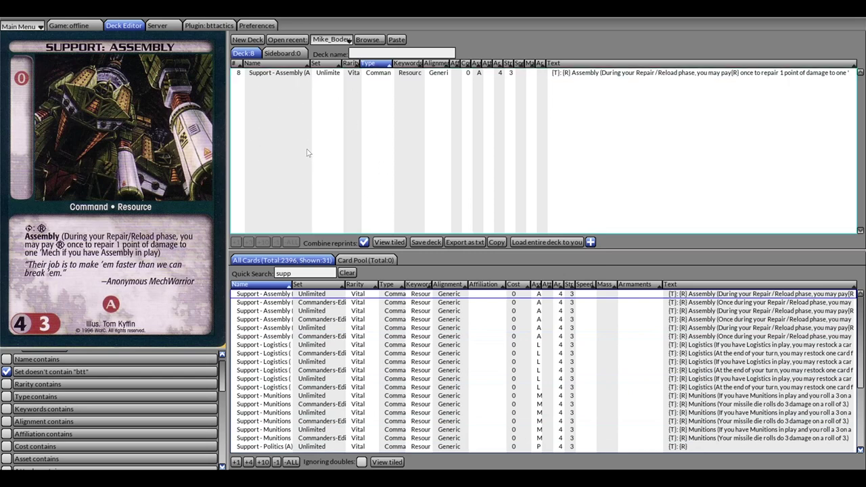
{"action": "left_click", "coordinate": [256, 76]}
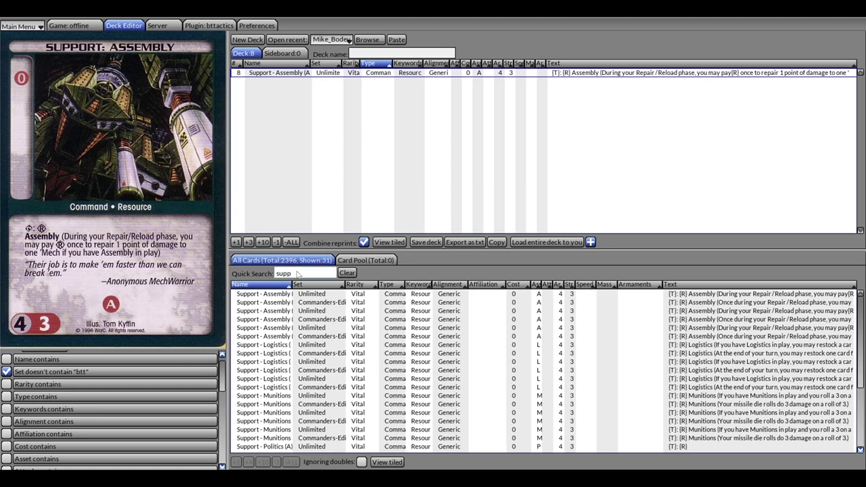
{"action": "double_click", "coordinate": [271, 395]}
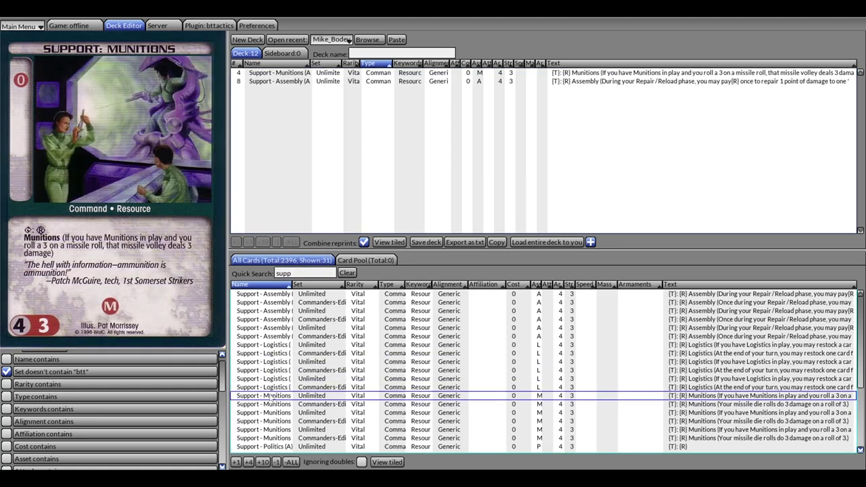
- Search for "think" and "war" in turn, adding one Think Tank (CE) and four War Funds to the deck
{"action": "left_click", "coordinate": [347, 273]}
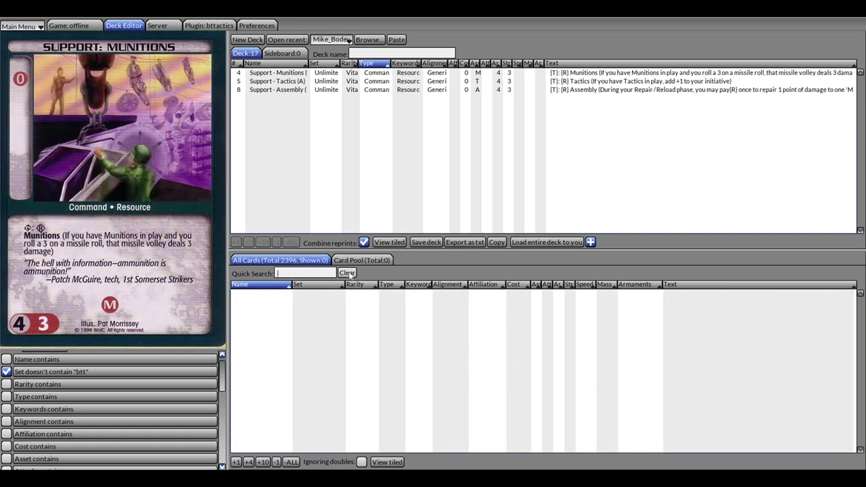
{"action": "type", "text": "think"}
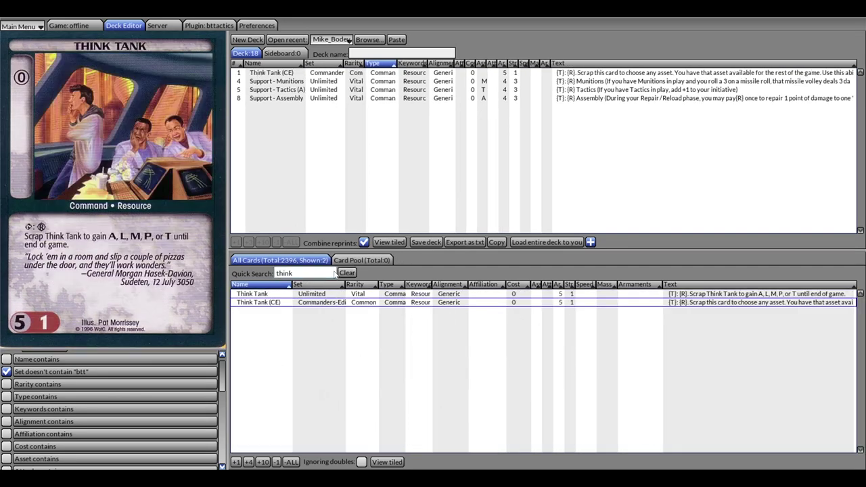
{"action": "left_click", "coordinate": [347, 273]}
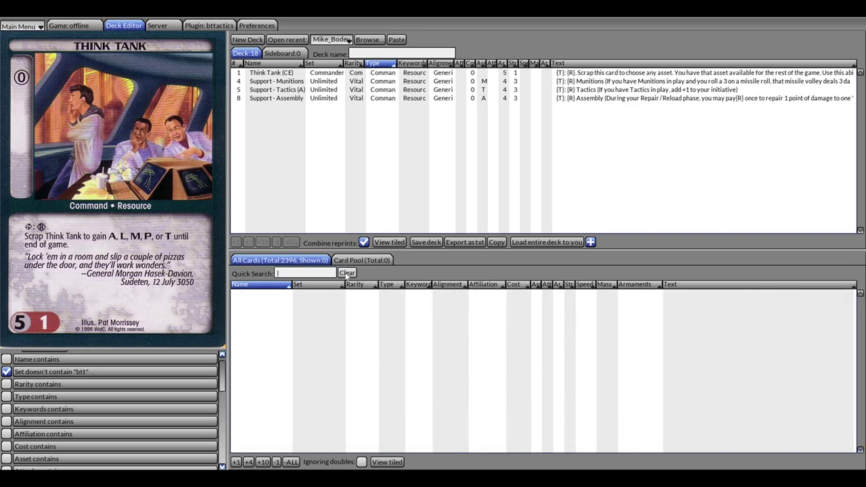
{"action": "type", "text": "w"}
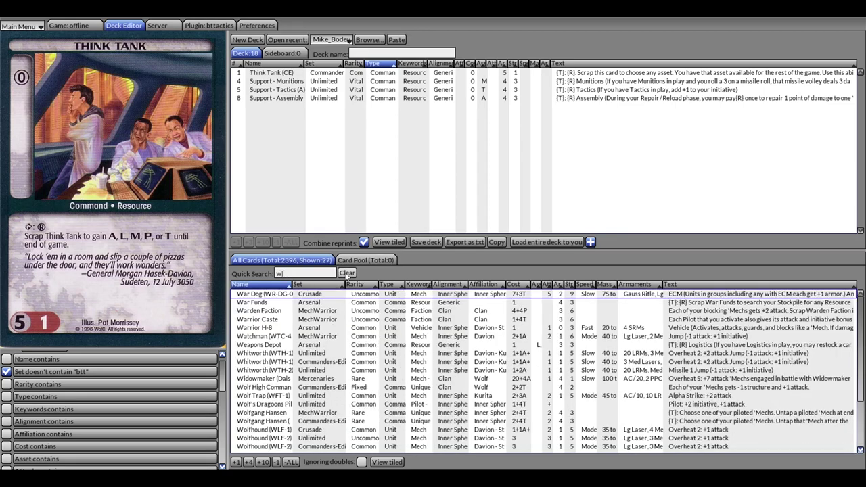
{"action": "type", "text": "ar"}
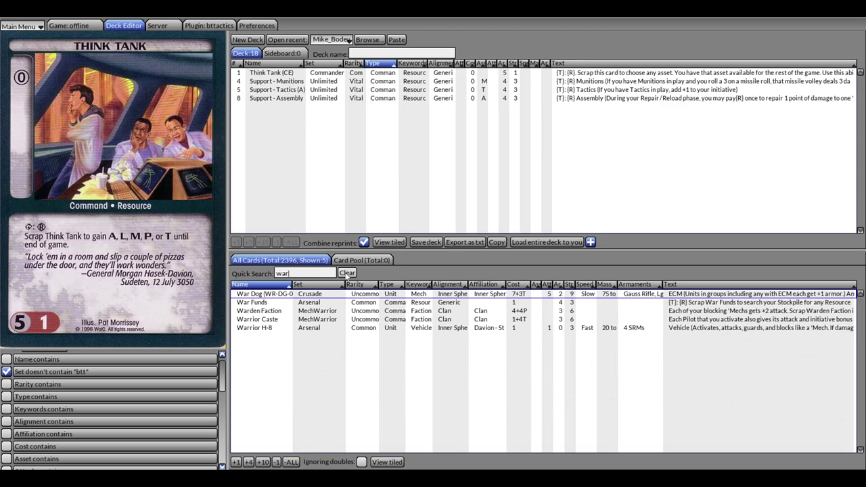
{"action": "double_click", "coordinate": [247, 304]}
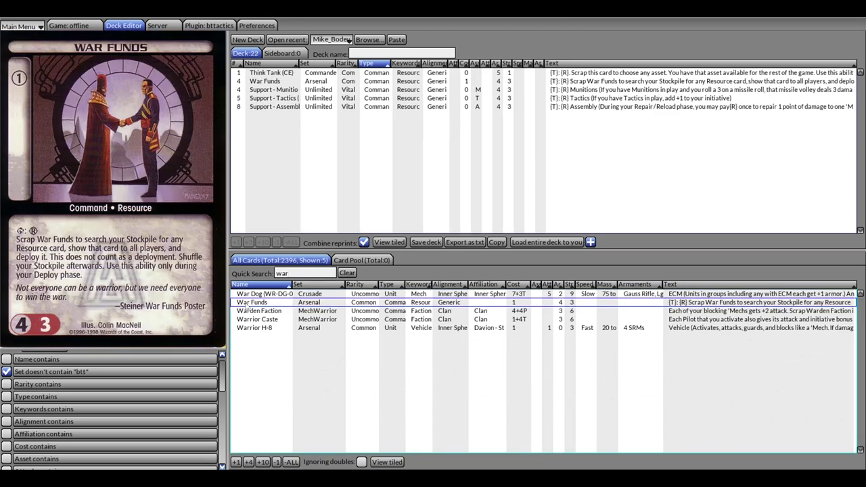
- Find and add two Black Market Connections and six Dasher Prime cards from the Commanders-Edition set to the deck
{"action": "double_click", "coordinate": [304, 274]}
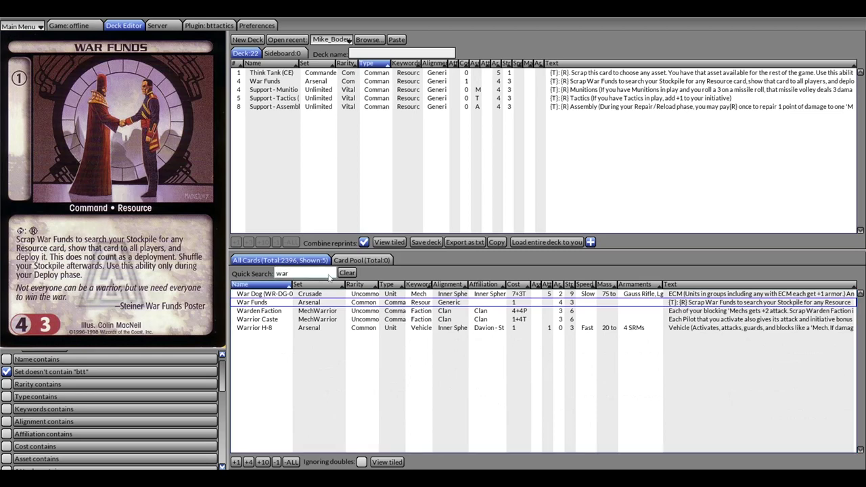
{"action": "type", "text": "black market"}
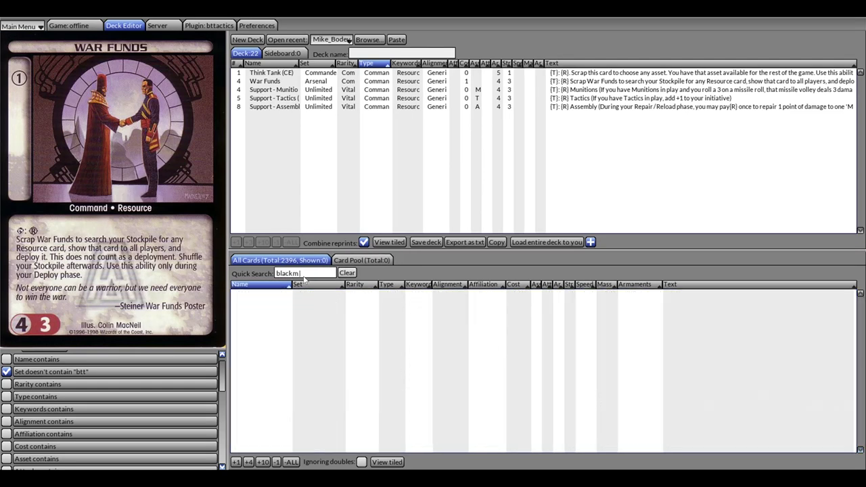
{"action": "double_click", "coordinate": [264, 293]}
{"action": "left_click", "coordinate": [347, 273]}
{"action": "type", "text": "dasher prime"}
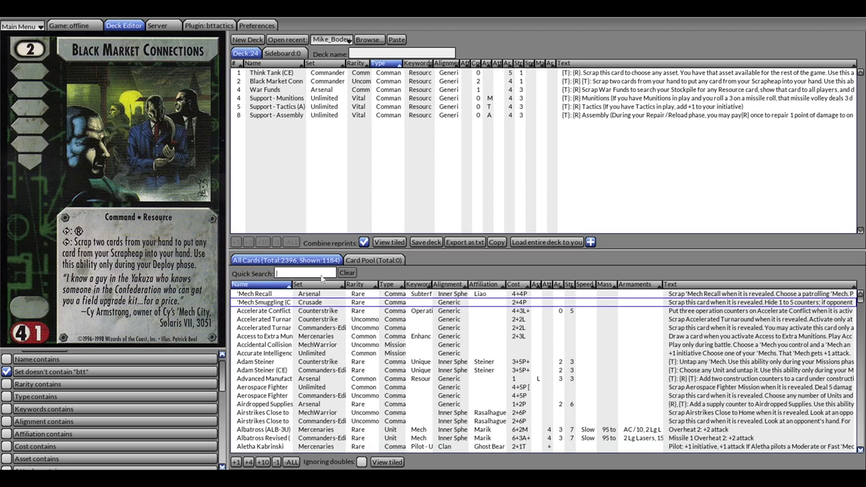
{"action": "double_click", "coordinate": [264, 345]}
- Search for "phantom" and add six copies each of Phantom A (CE) and Phantom B (CE) to the deck
{"action": "left_click", "coordinate": [348, 273]}
{"action": "type", "text": "phantom"}
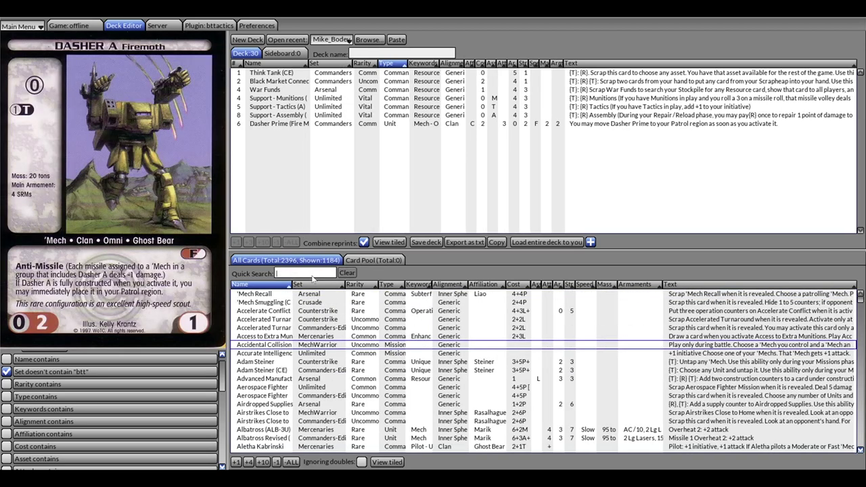
{"action": "double_click", "coordinate": [300, 302]}
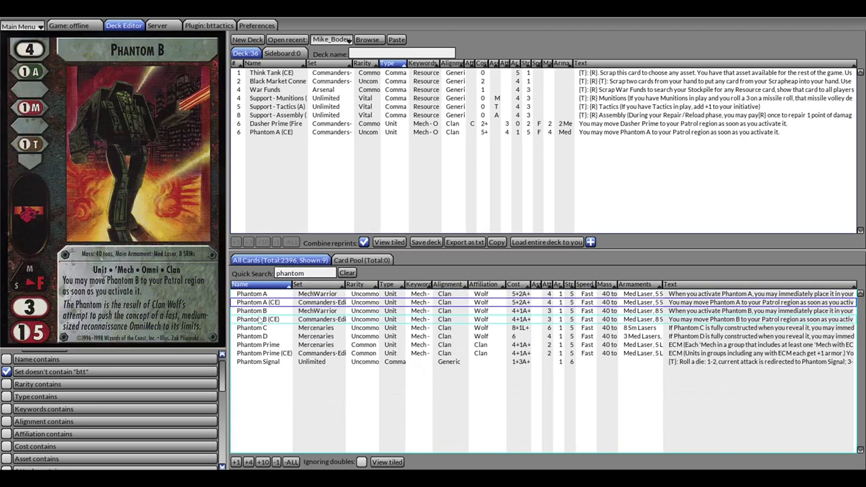
{"action": "double_click", "coordinate": [265, 319]}
- Search for "fenri" and add six copies of Fenris Prime (Ice Ferret) to the deck
{"action": "left_click", "coordinate": [348, 273]}
{"action": "type", "text": "fenri"}
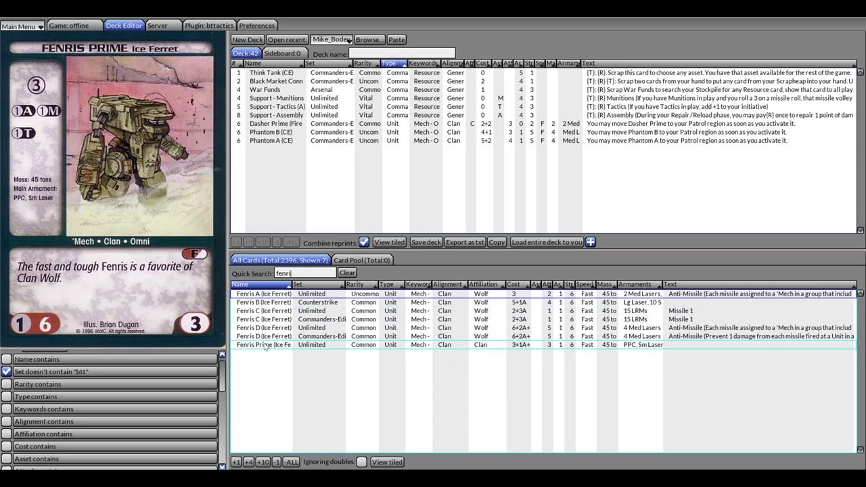
{"action": "double_click", "coordinate": [264, 344]}
- Add three Pushing the Envelope, two Superior Navigation, five Trial of Grievance, one Arrow IV Battery and one Fog-Shrouded Moors to the deck
{"action": "left_click", "coordinate": [347, 273]}
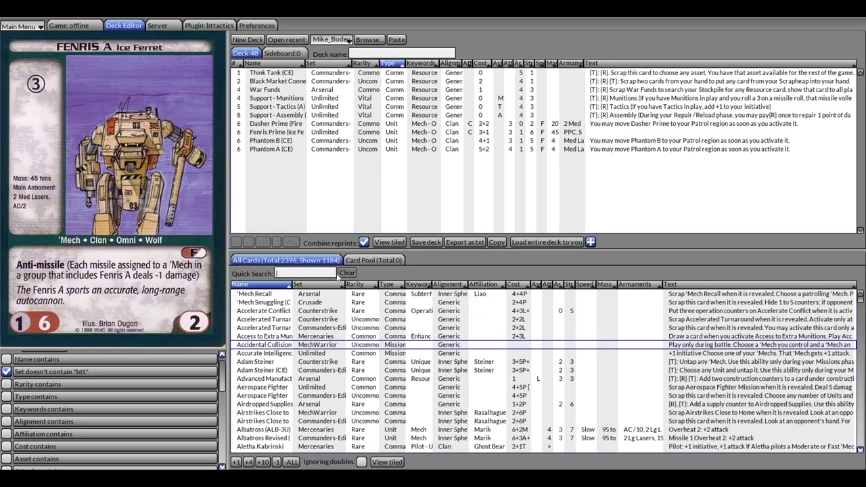
{"action": "type", "text": "push"}
{"action": "double_click", "coordinate": [254, 303]}
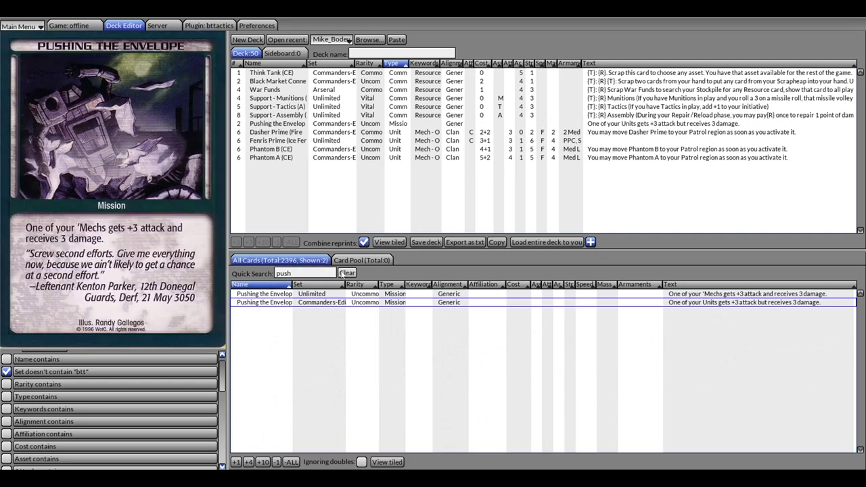
{"action": "left_click", "coordinate": [346, 273]}
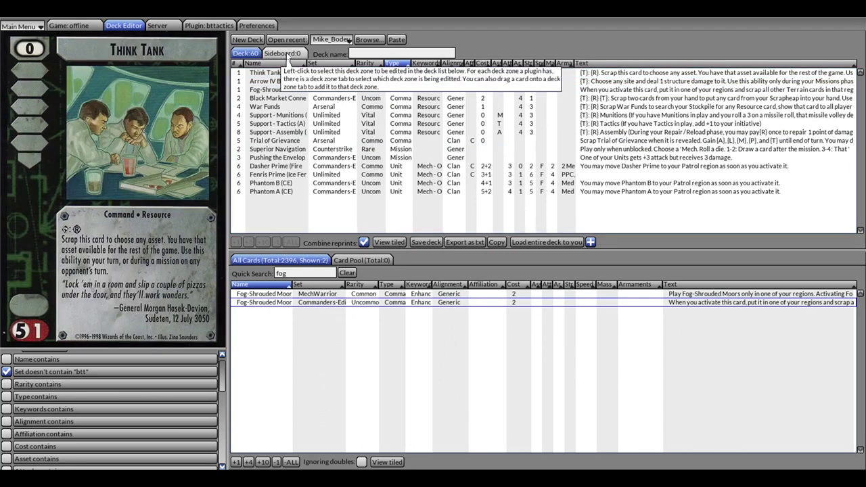
- Fill the sideboard with one Arrow IV Battery, two Single Combat, two Trapped!, two Heavy Fog and one Vlad of the Wards, all Commanders-Edition
{"action": "left_click", "coordinate": [285, 54]}
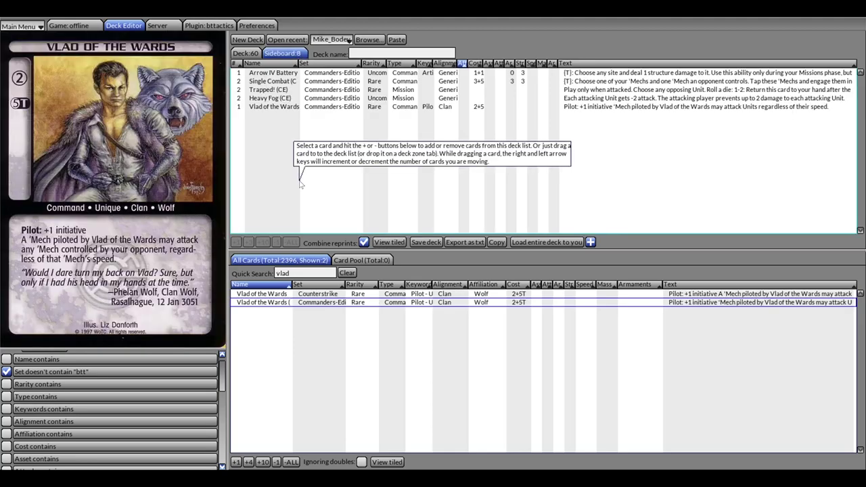
- Name the deck BoomWolf_Sundholm_99 and save it, checking for it in the list of recent decks
{"action": "left_click", "coordinate": [373, 55]}
{"action": "type", "text": "BoomWolf_Sundholm_99"}
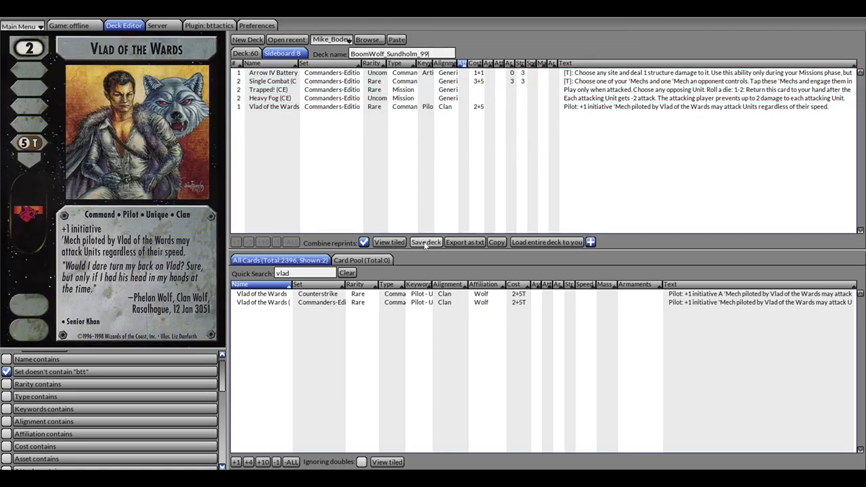
{"action": "left_click", "coordinate": [426, 244]}
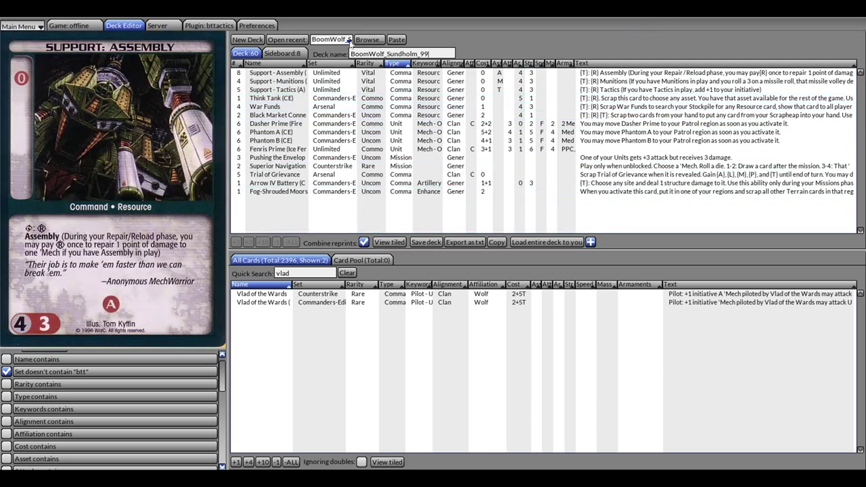
{"action": "left_click", "coordinate": [349, 41]}
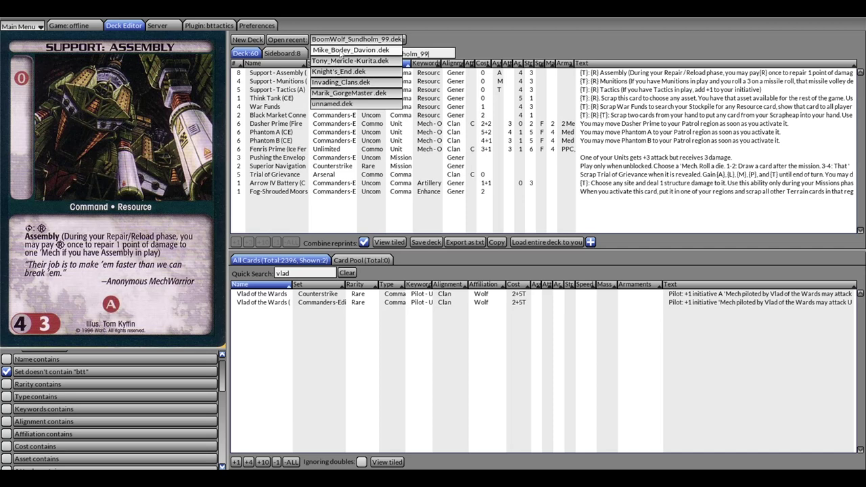
{"action": "left_click", "coordinate": [346, 219]}
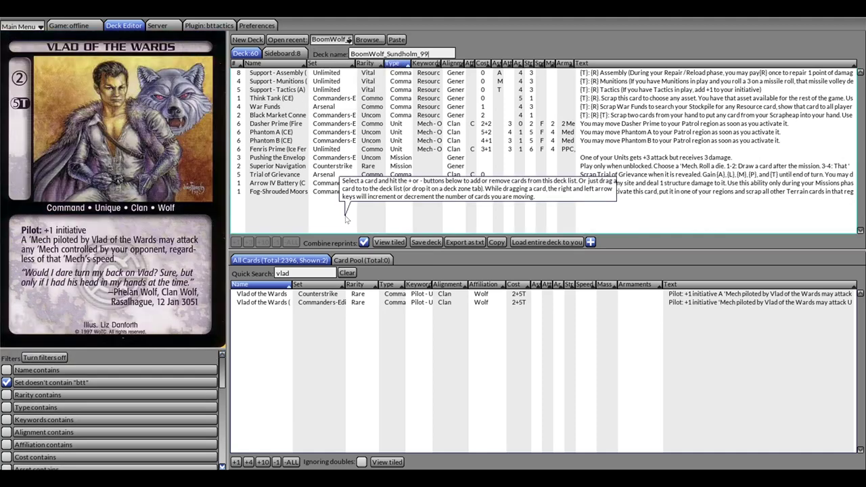
- Load the entire deck into the offline game and draw five cards from the stockpile
{"action": "left_click", "coordinate": [550, 243]}
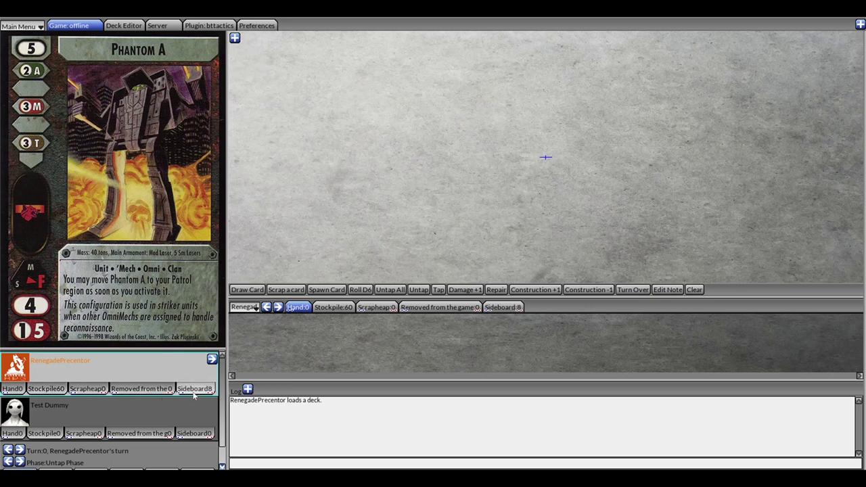
{"action": "left_click", "coordinate": [245, 291]}
{"action": "left_click", "coordinate": [245, 291]}
{"action": "left_click", "coordinate": [245, 291]}
{"action": "left_click", "coordinate": [245, 291]}
{"action": "left_click", "coordinate": [245, 291]}
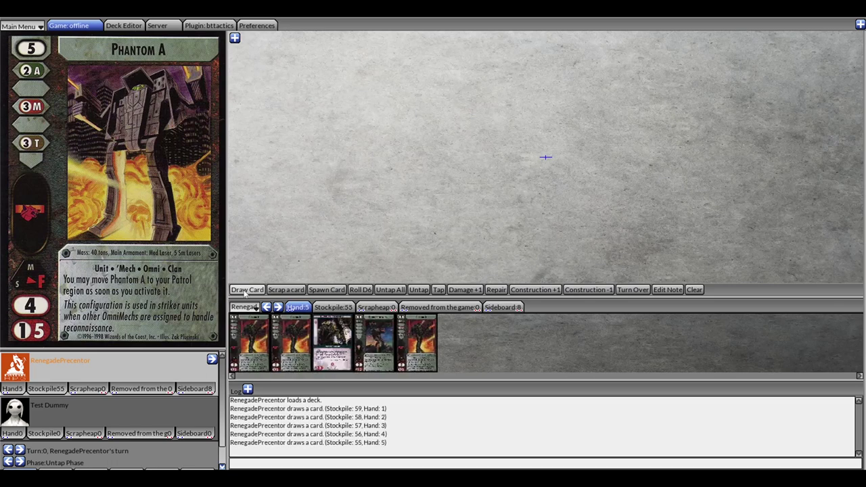